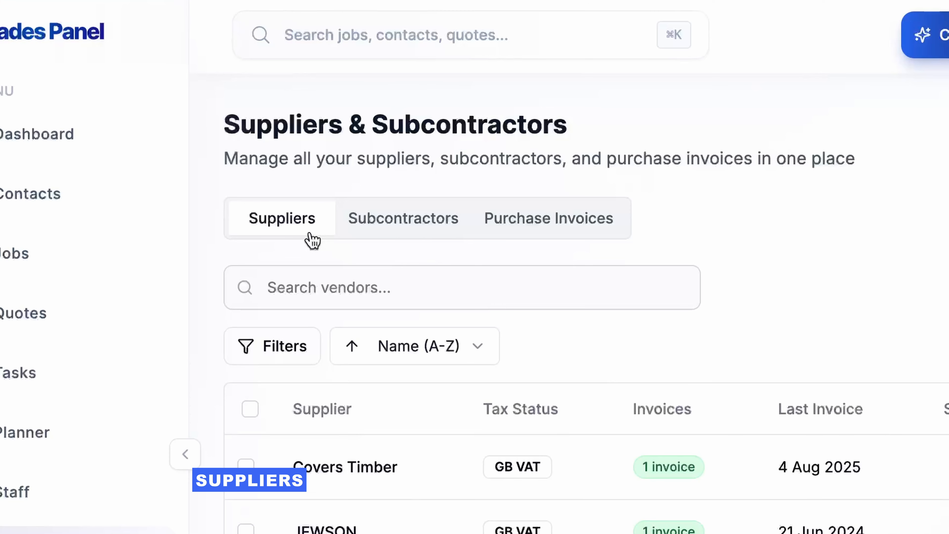
pyautogui.click(403, 238)
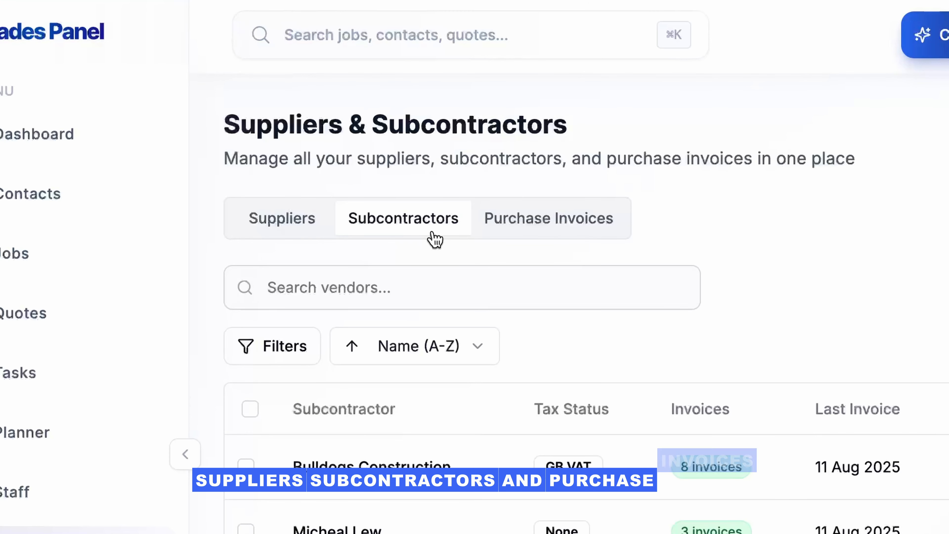
pyautogui.click(513, 230)
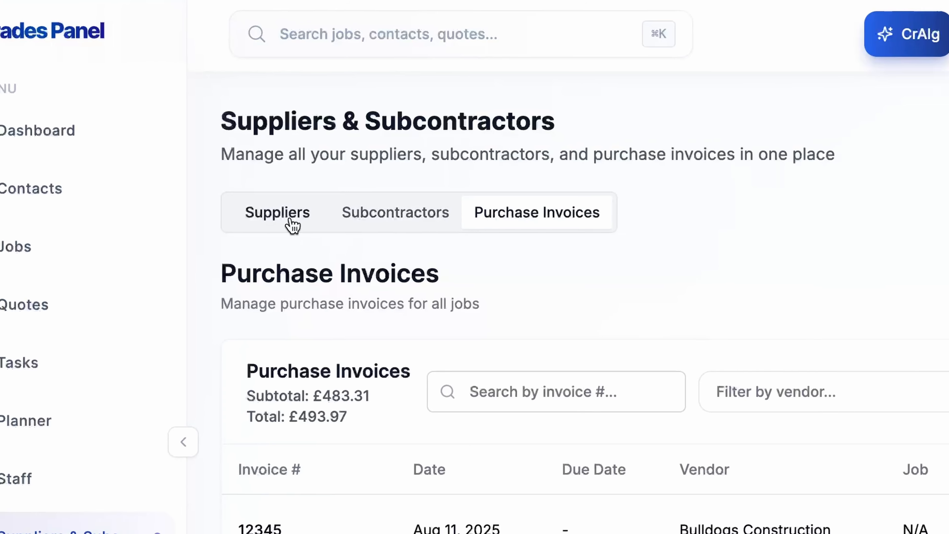
pyautogui.click(290, 222)
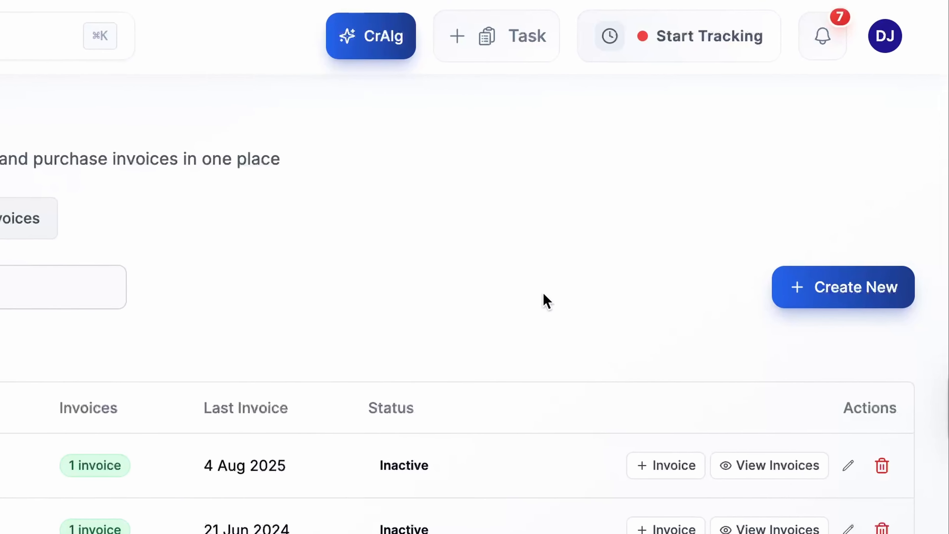
# Create a supplier named 'New supplier' with its email address and phone number.
pyautogui.click(872, 302)
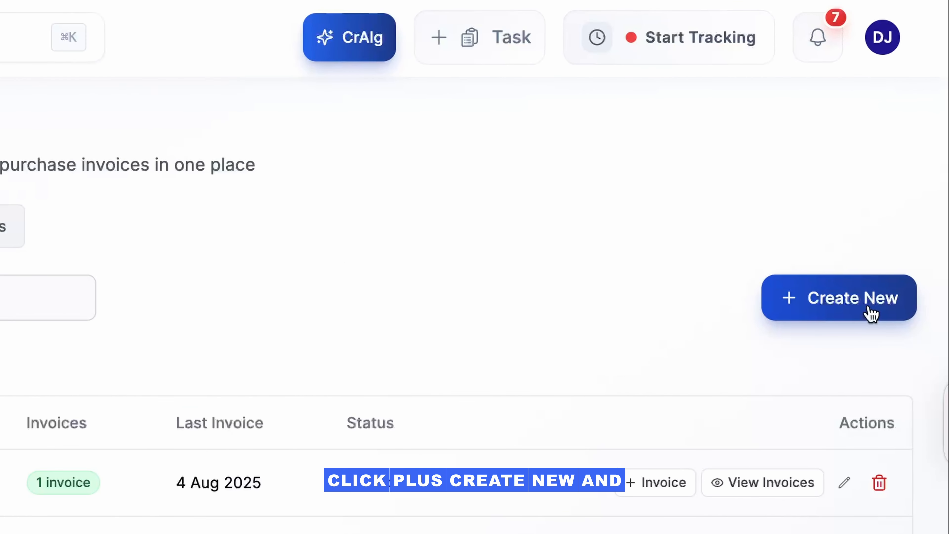
pyautogui.click(870, 314)
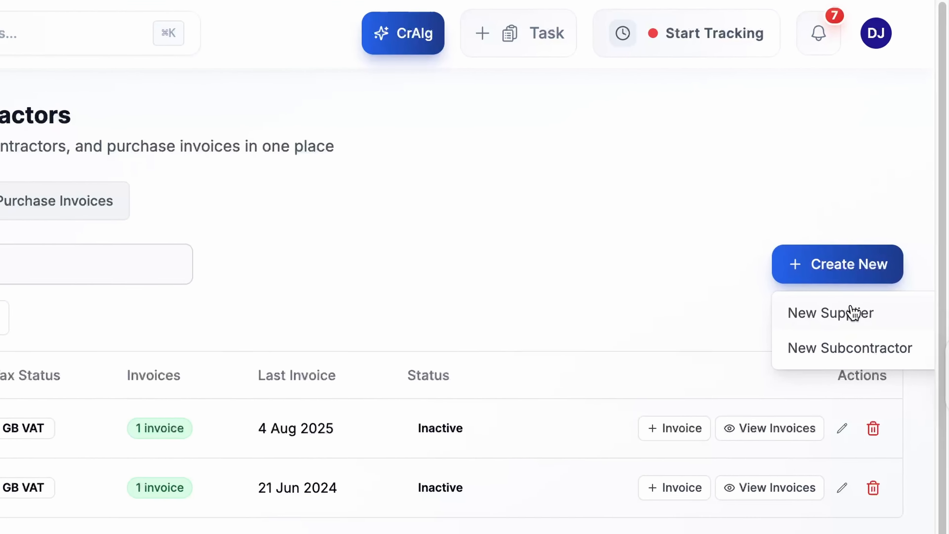
pyautogui.click(852, 317)
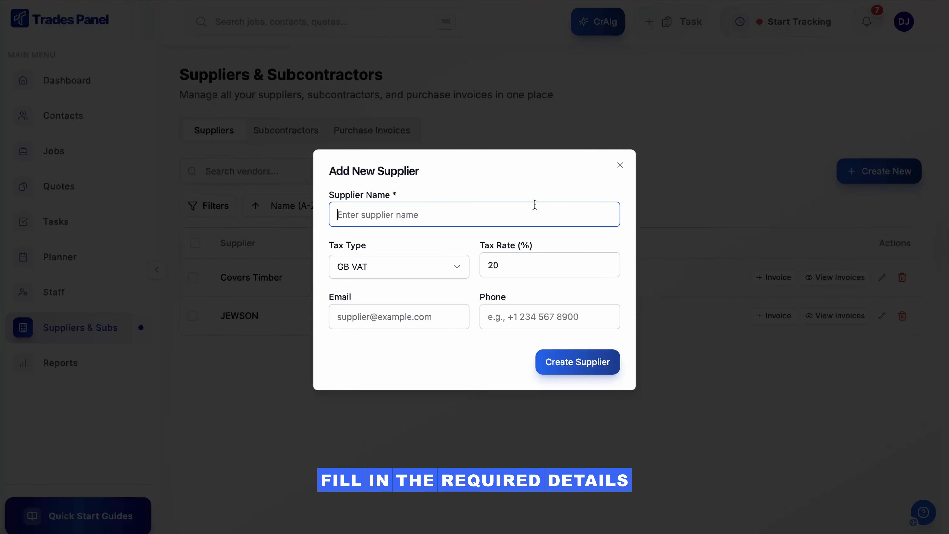
pyautogui.write('New supplier')
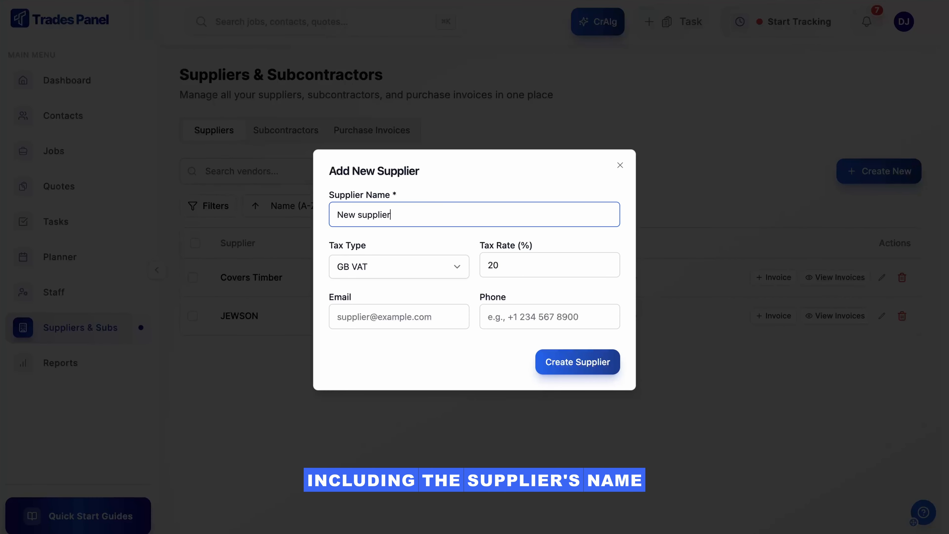
pyautogui.click(440, 312)
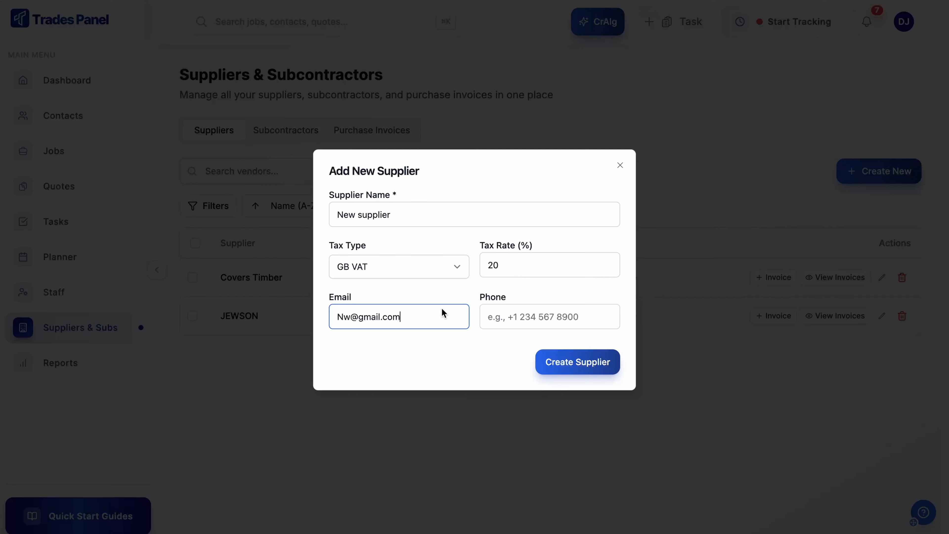
pyautogui.click(558, 322)
pyautogui.write('01234567890')
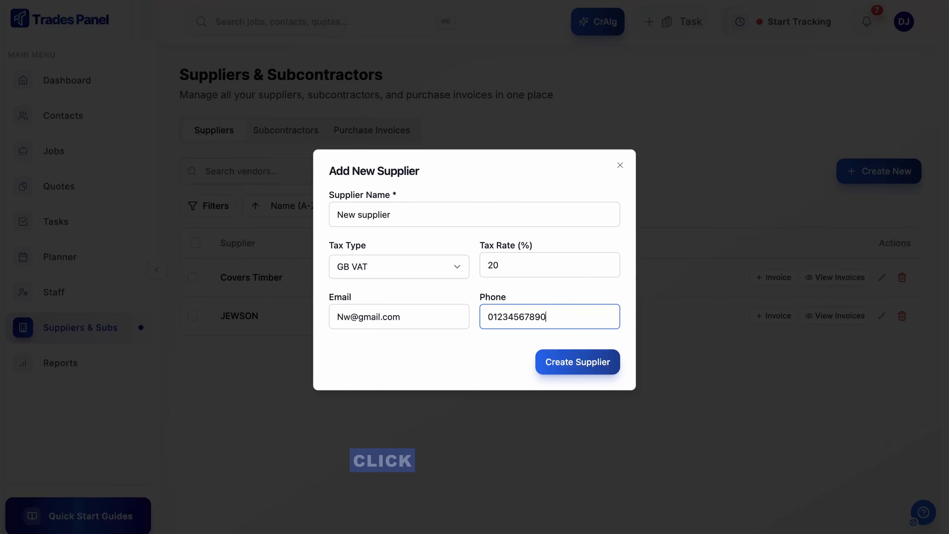
pyautogui.click(564, 357)
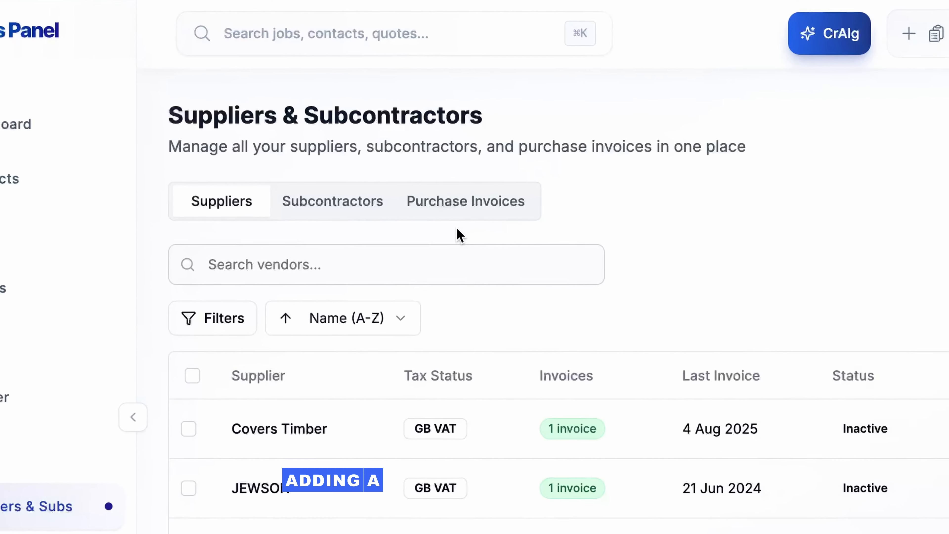
# On the Subcontractors list, create 'Sub contractor' with its email address.
pyautogui.click(379, 207)
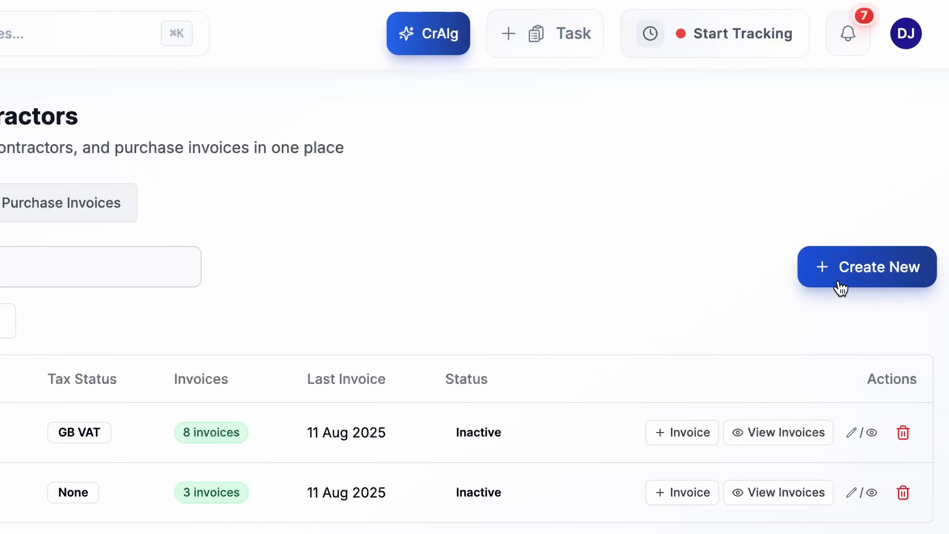
pyautogui.click(934, 292)
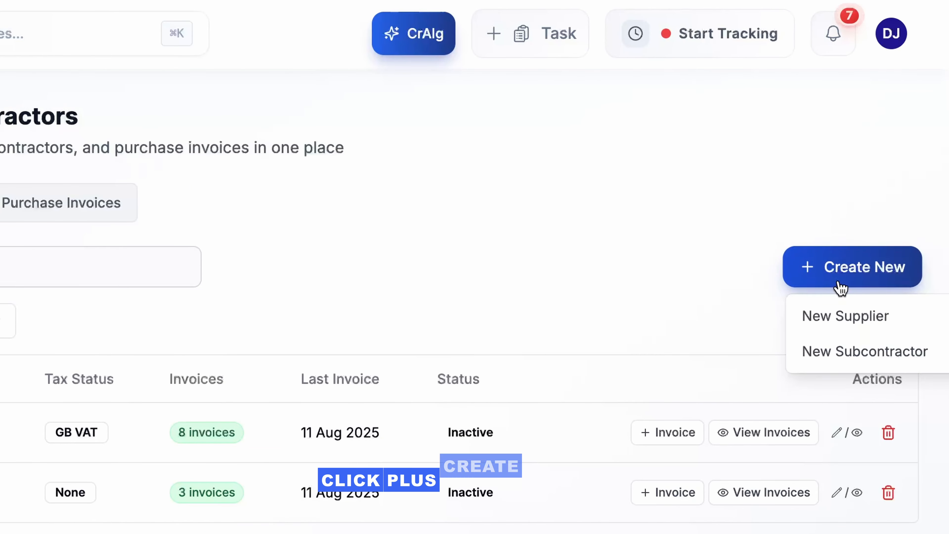
pyautogui.click(840, 353)
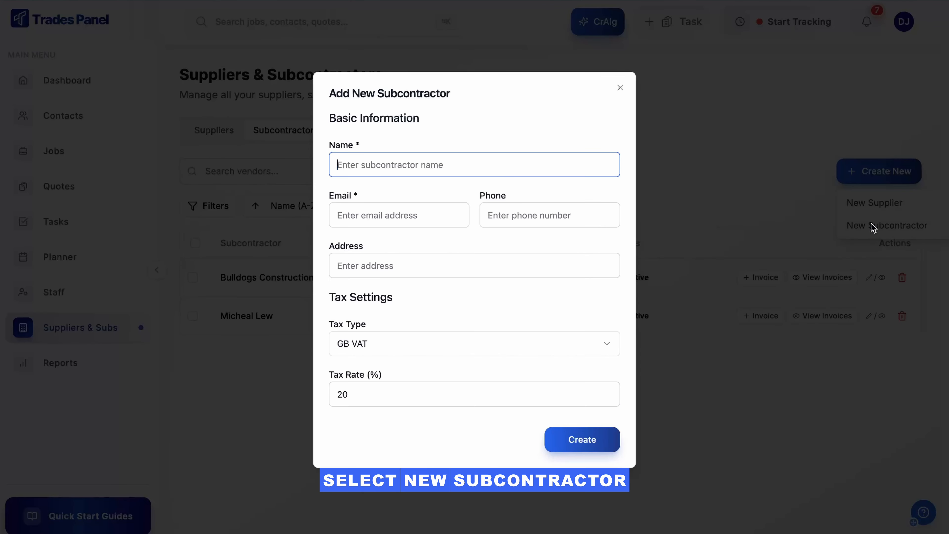
pyautogui.write('Sub contractor')
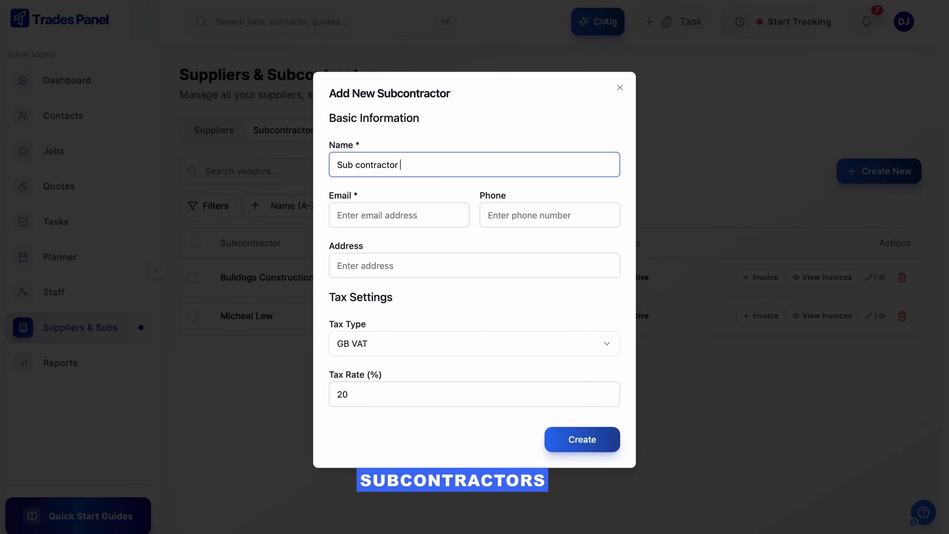
pyautogui.click(452, 208)
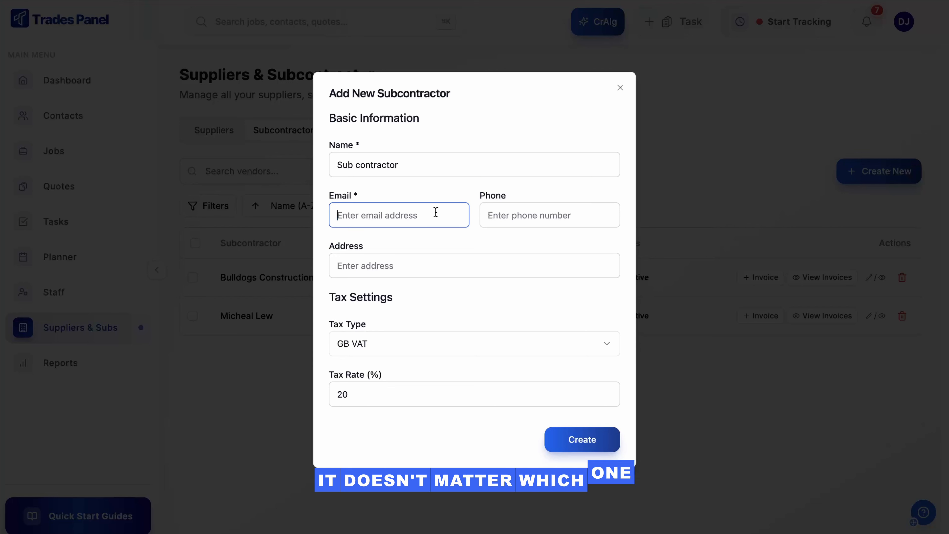
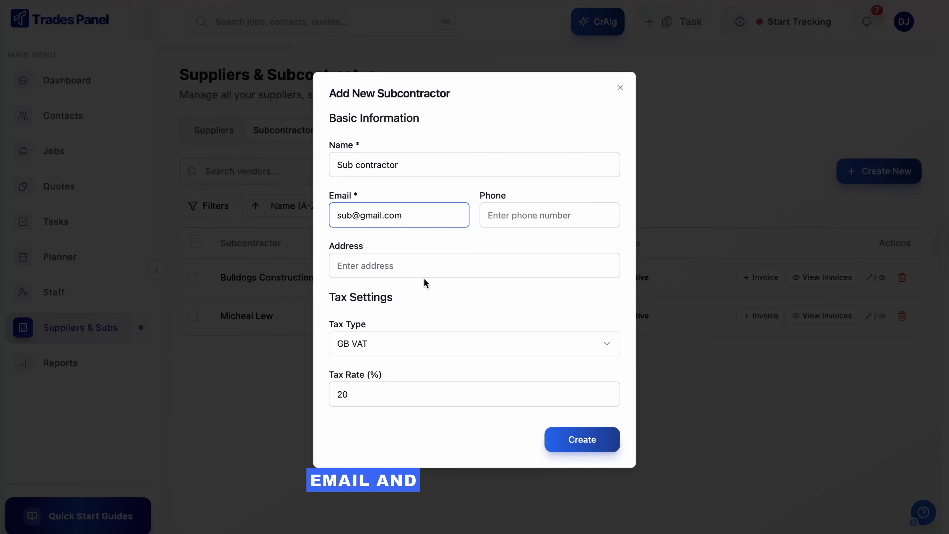
pyautogui.click(566, 439)
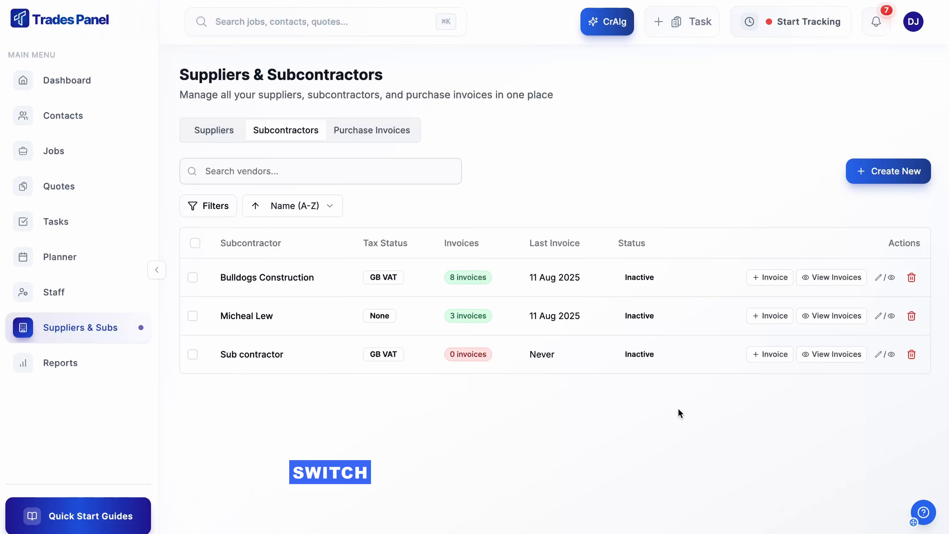
# Upload Extensioninv.pdf with CrAIg for job J000027 - Garden Room and have it analysed.
pyautogui.click(503, 259)
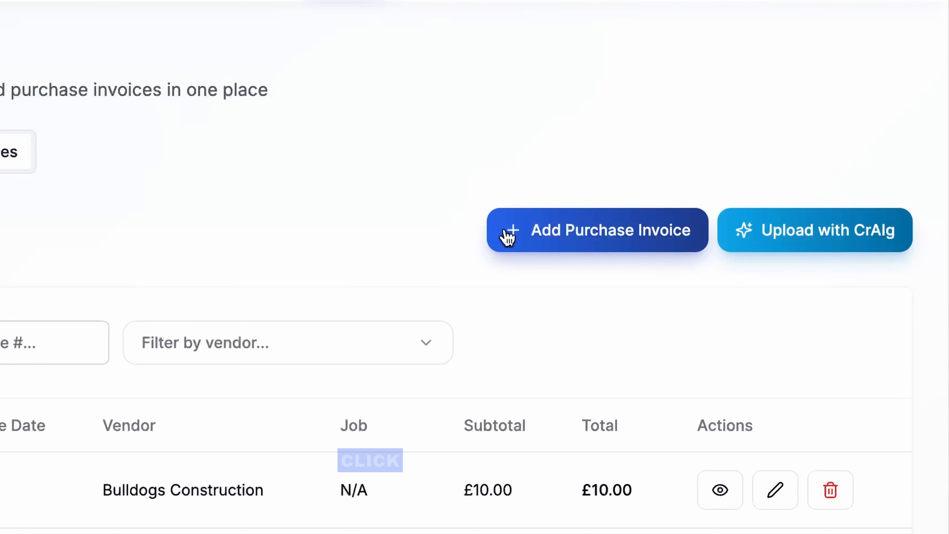
pyautogui.click(758, 239)
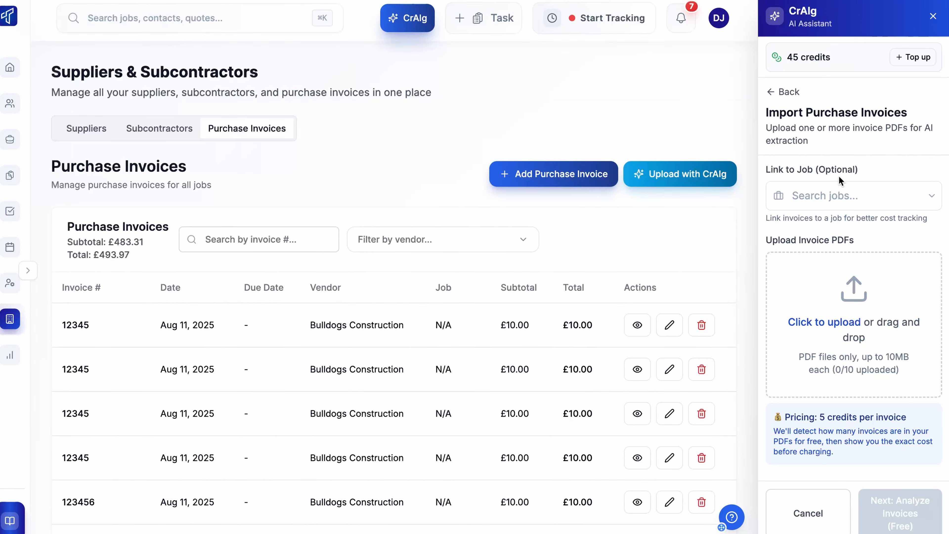
pyautogui.click(839, 192)
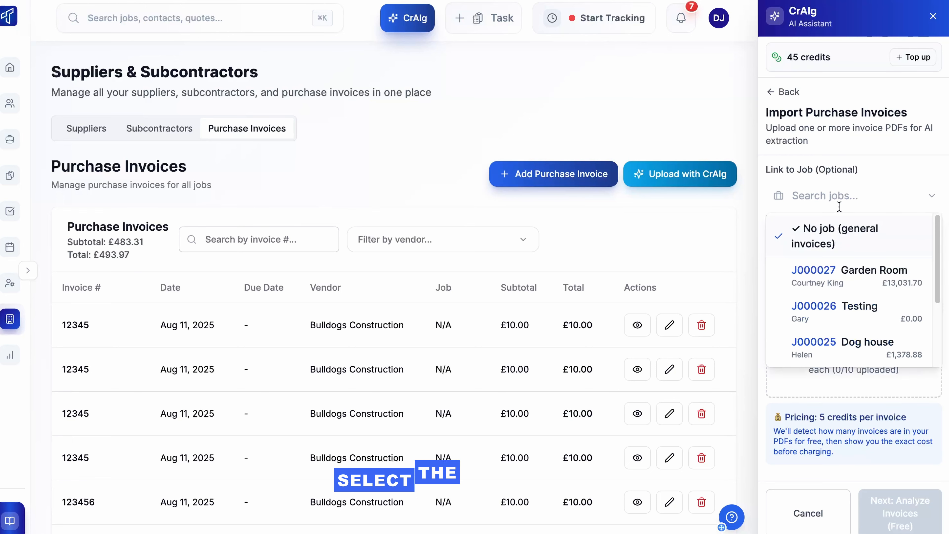
pyautogui.click(832, 276)
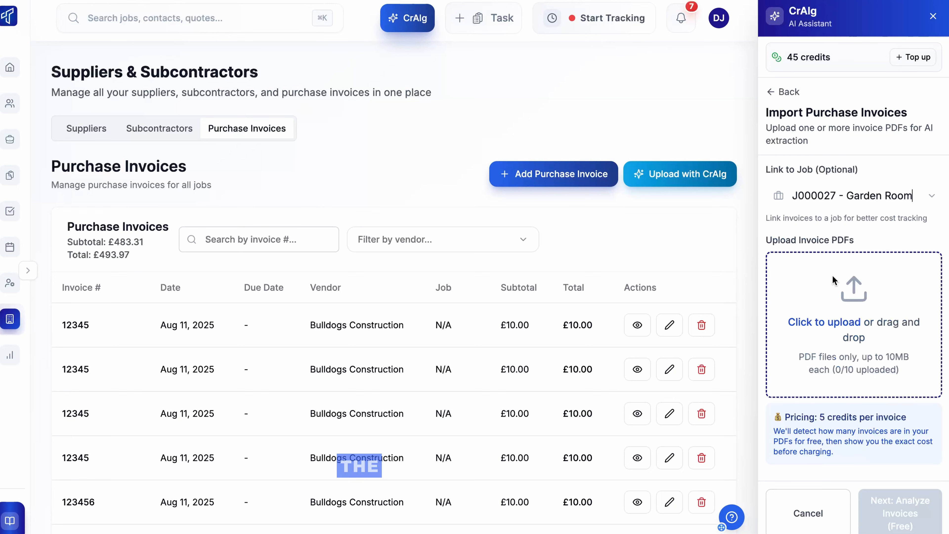
pyautogui.click(834, 324)
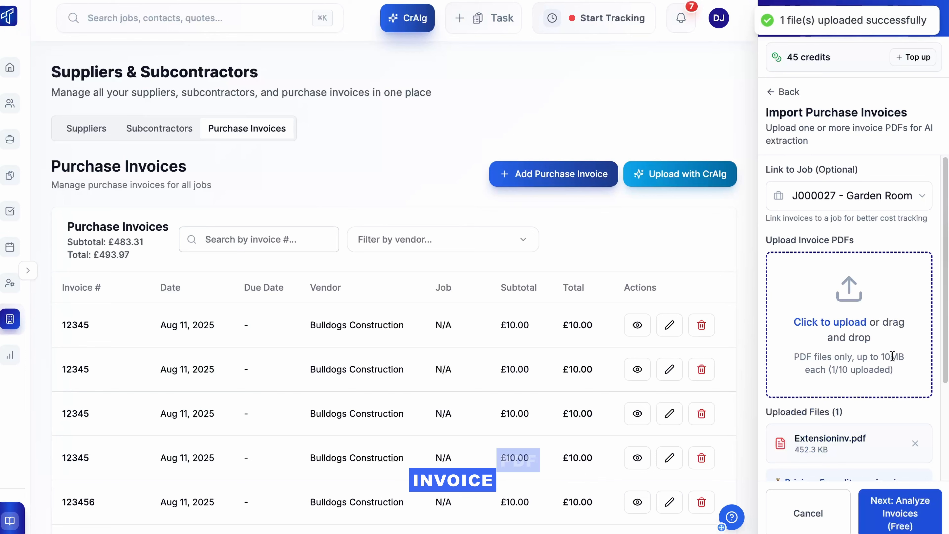
pyautogui.scroll(-2, 893, 356)
pyautogui.click(898, 499)
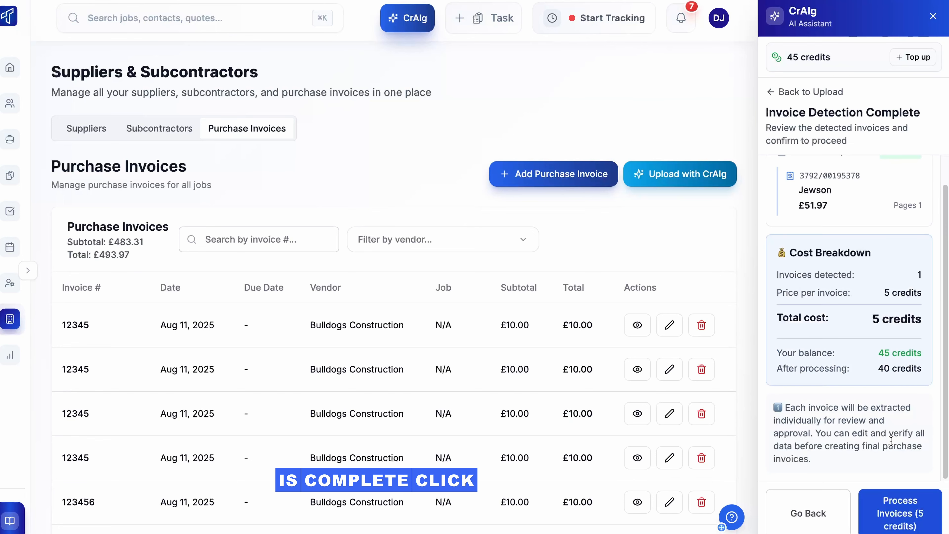
# Process the £51.97 JEWSON invoice with all lines under 2. Structure / Timber Frame and create it.
pyautogui.click(898, 502)
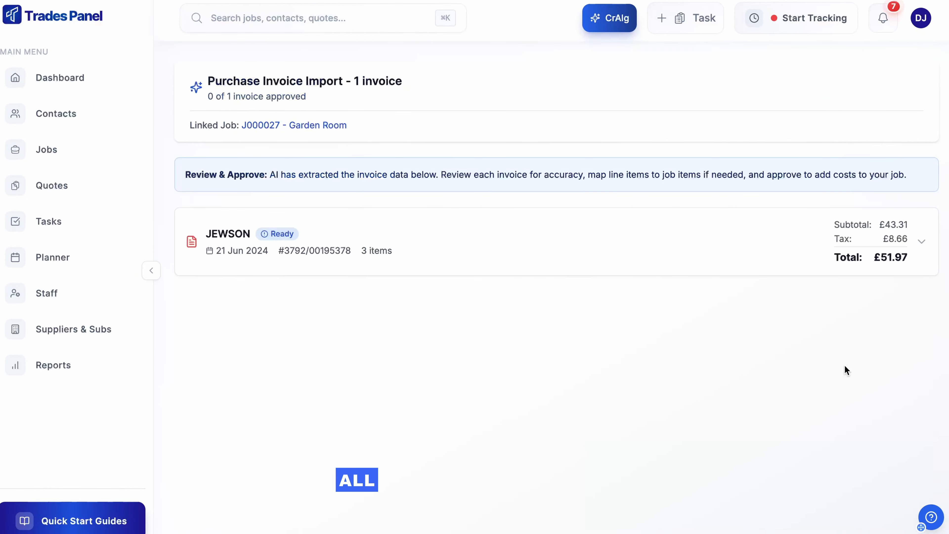
pyautogui.click(924, 243)
pyautogui.scroll(-2, 859, 285)
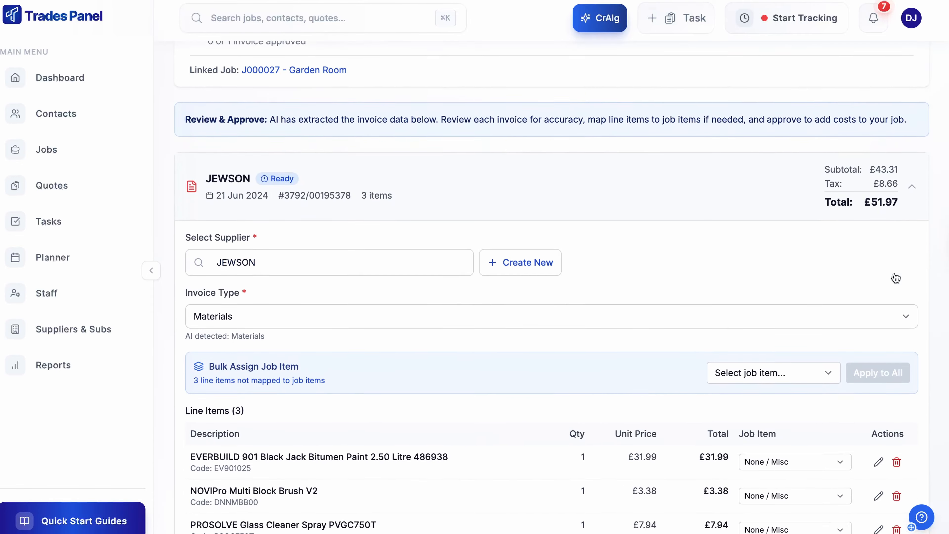
pyautogui.click(808, 321)
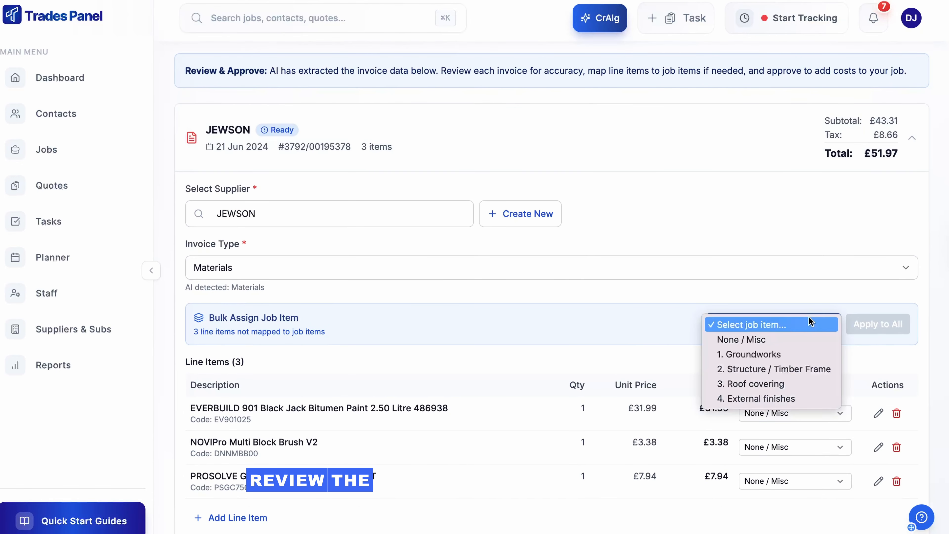
pyautogui.click(781, 364)
pyautogui.scroll(-2, 826, 322)
pyautogui.click(877, 240)
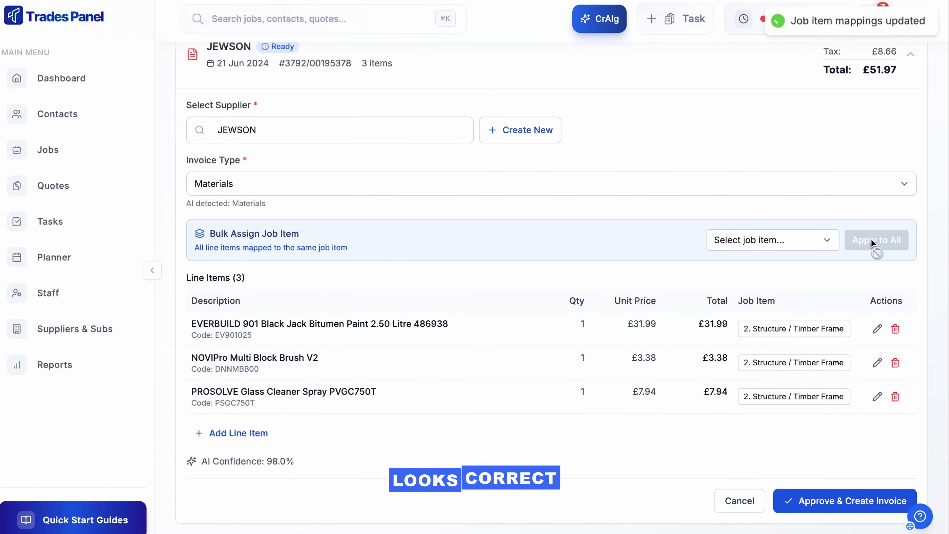
pyautogui.click(834, 498)
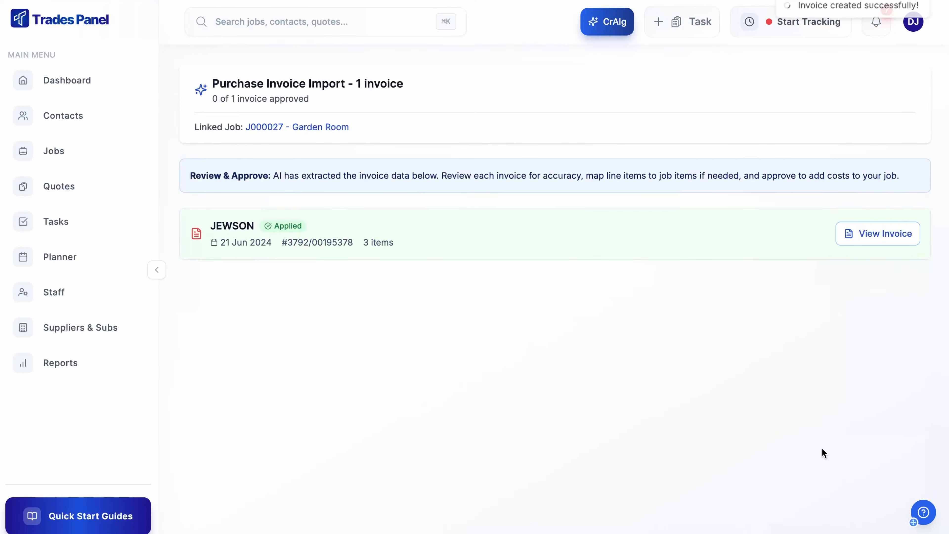
pyautogui.click(877, 233)
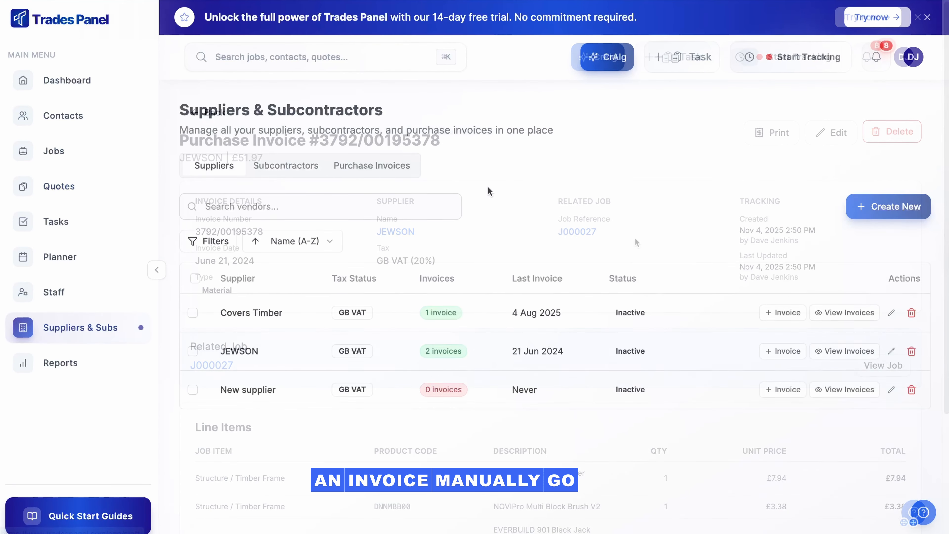
# Start a new purchase invoice from vendor Covers Timber numbered INV-00111.
pyautogui.click(397, 167)
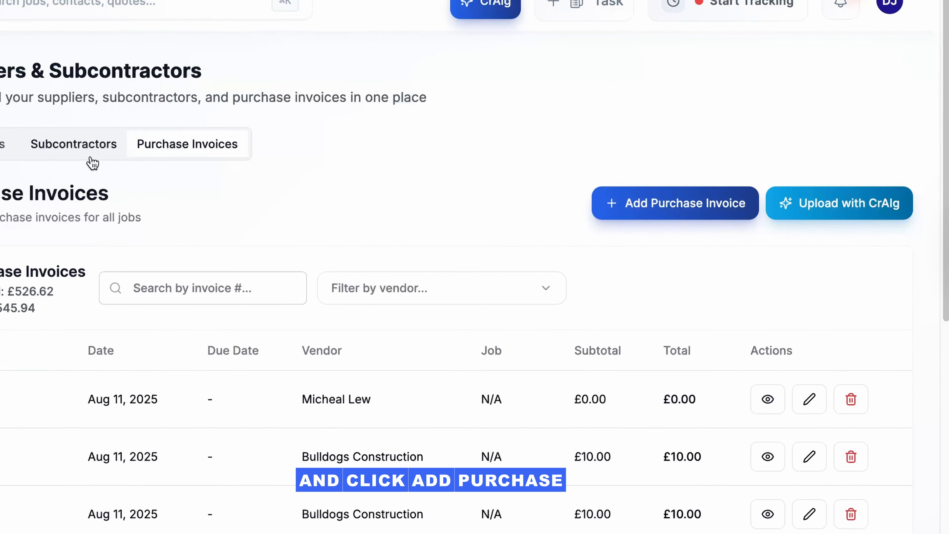
pyautogui.click(598, 208)
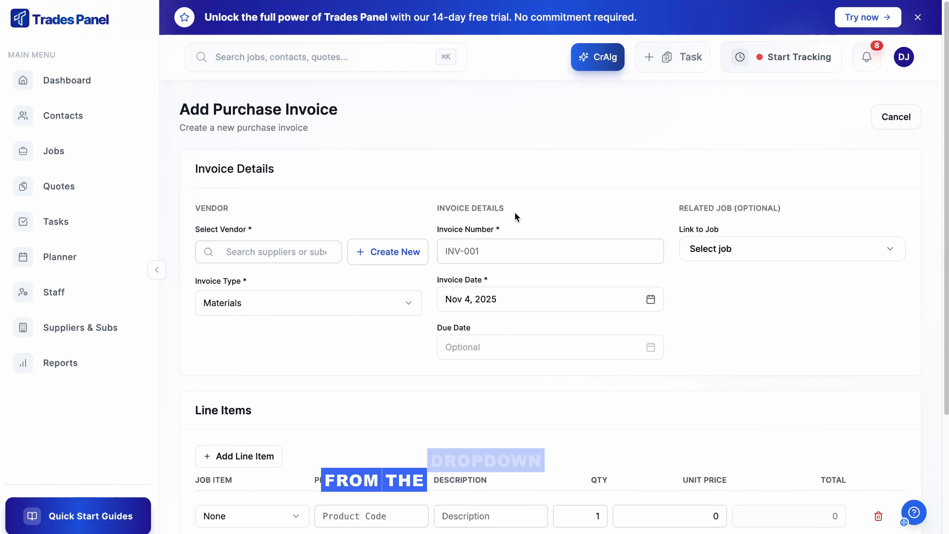
pyautogui.click(247, 250)
pyautogui.click(257, 280)
pyautogui.click(470, 249)
pyautogui.write('INV-00111')
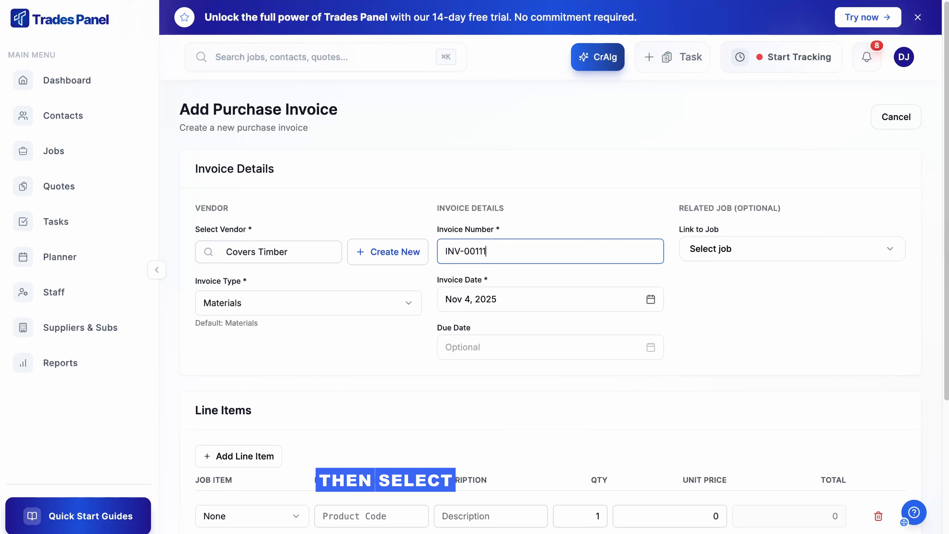
# Link the invoice to job J000024 and set its due date to Nov 24, 2025.
pyautogui.click(714, 254)
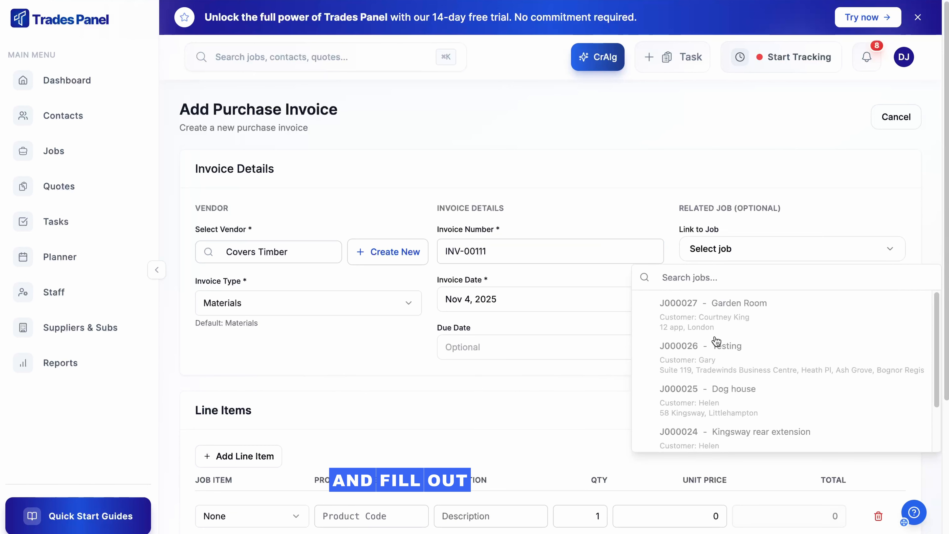
pyautogui.click(713, 433)
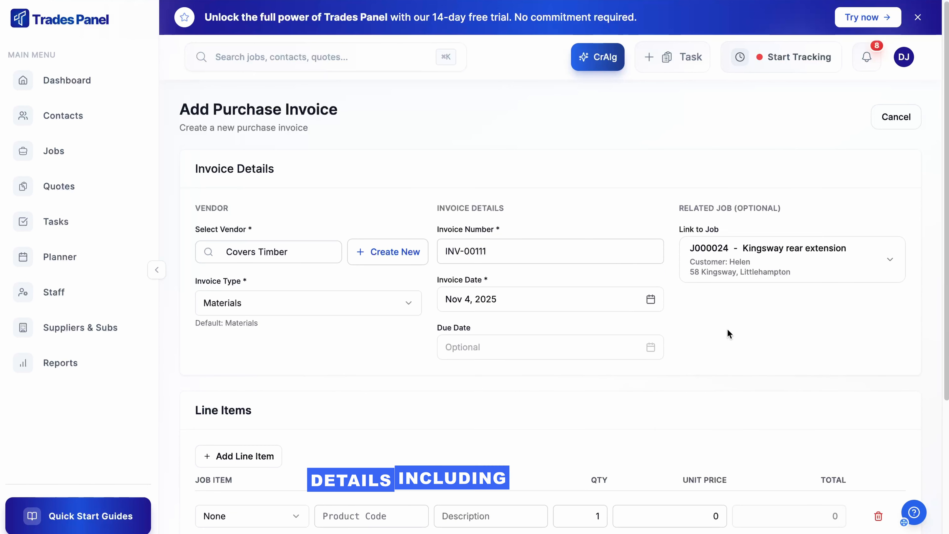
pyautogui.scroll(-2, 724, 333)
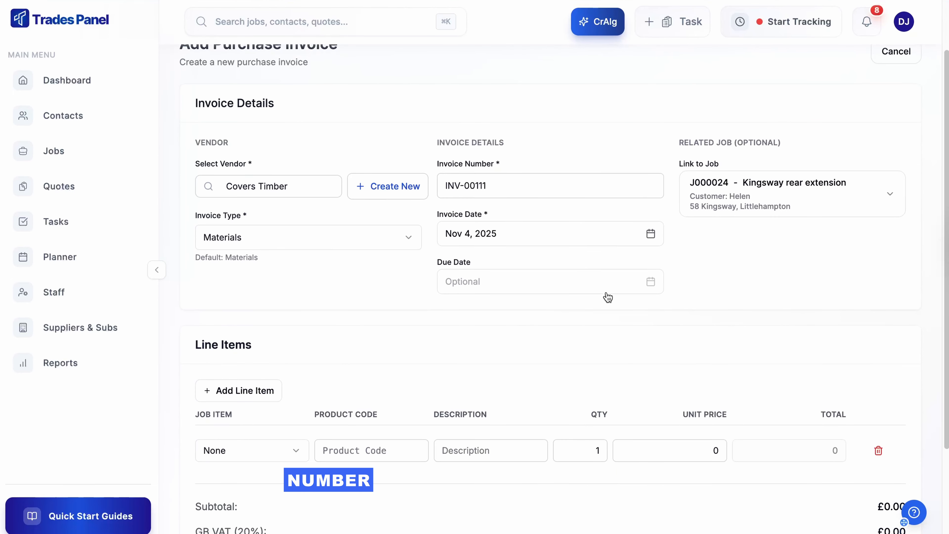
pyautogui.click(566, 286)
pyautogui.click(466, 457)
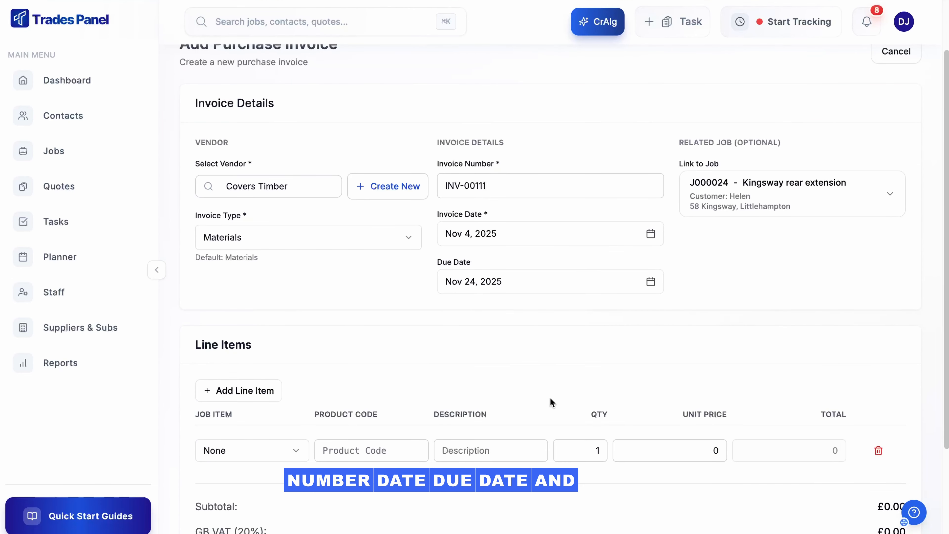
pyautogui.scroll(-3, 626, 362)
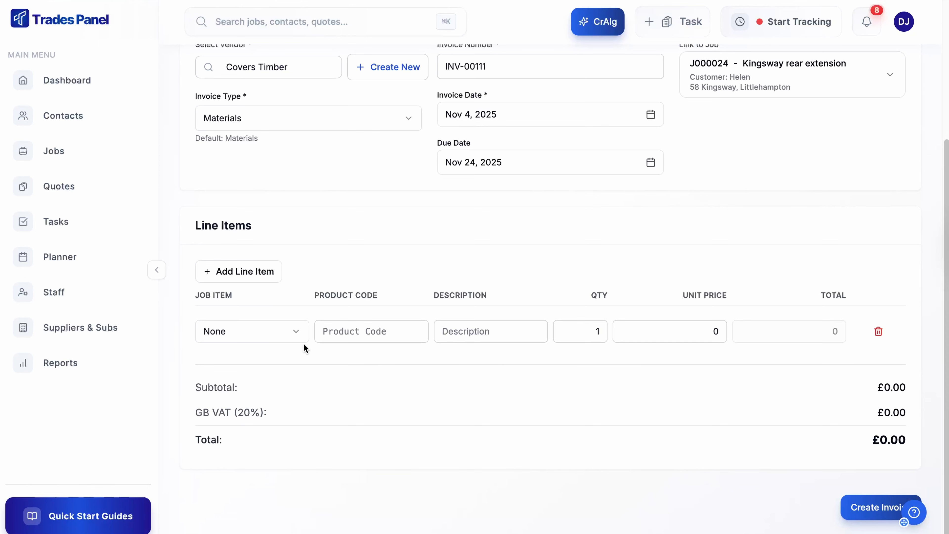
# Fill the first line as 1st fix carpentry Timber, quantity 10 at £3.
pyautogui.click(295, 332)
pyautogui.click(275, 379)
pyautogui.click(343, 330)
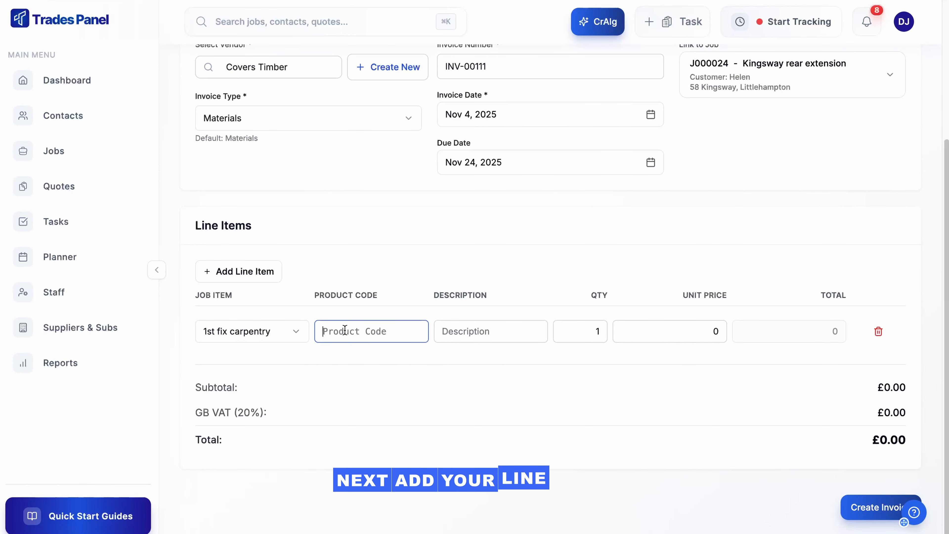
pyautogui.write('TBR')
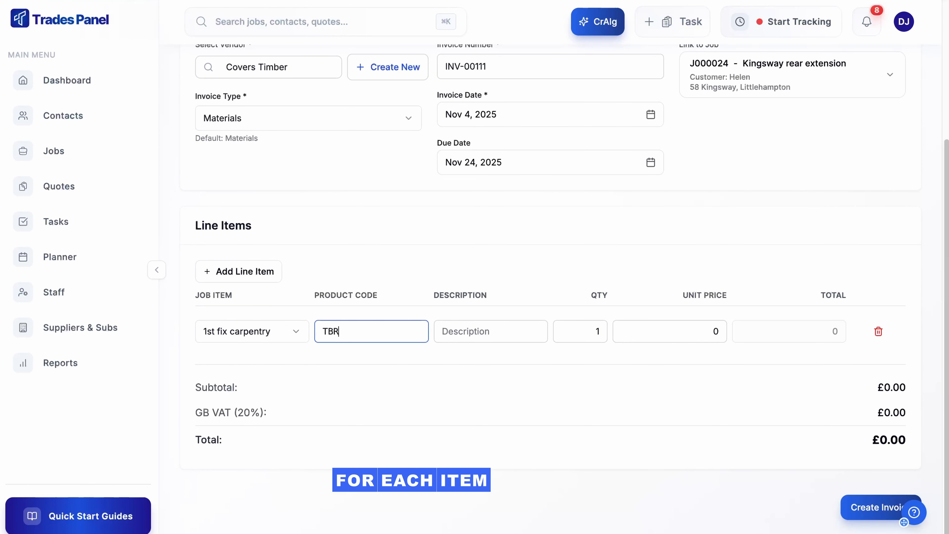
pyautogui.click(454, 331)
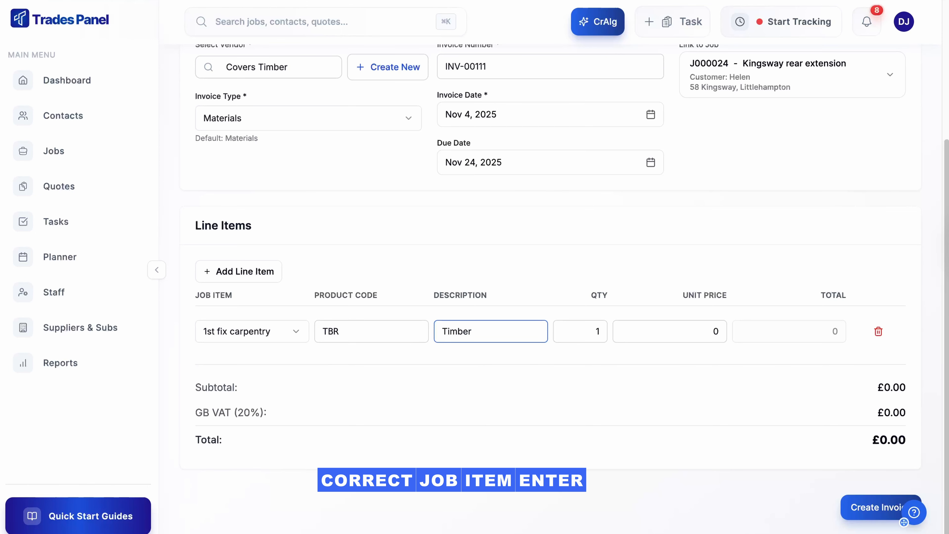
pyautogui.click(676, 330)
pyautogui.write('3')
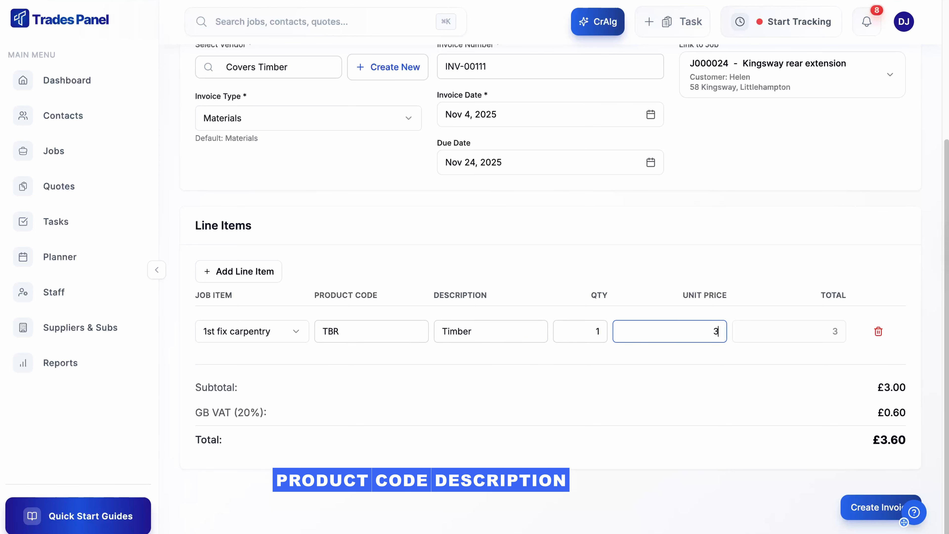
pyautogui.click(602, 331)
pyautogui.write('0')
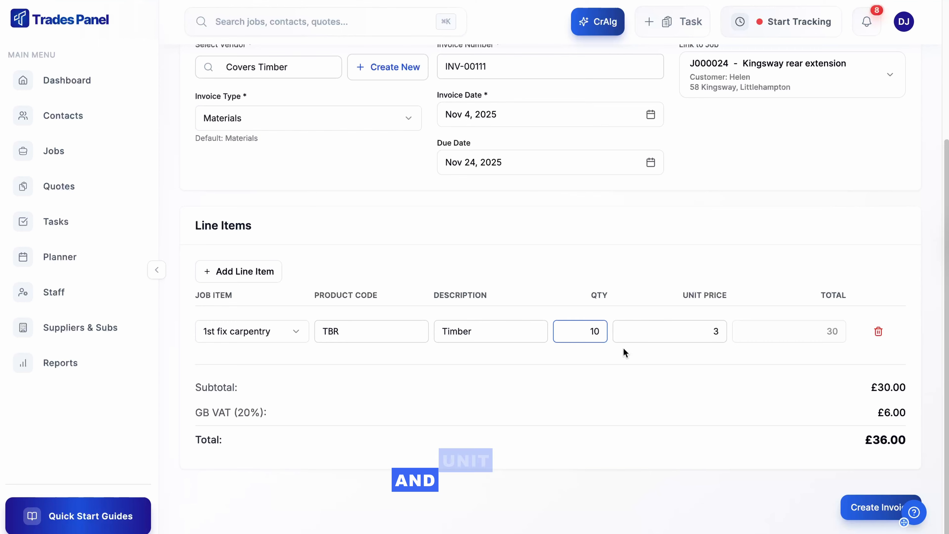
pyautogui.click(602, 360)
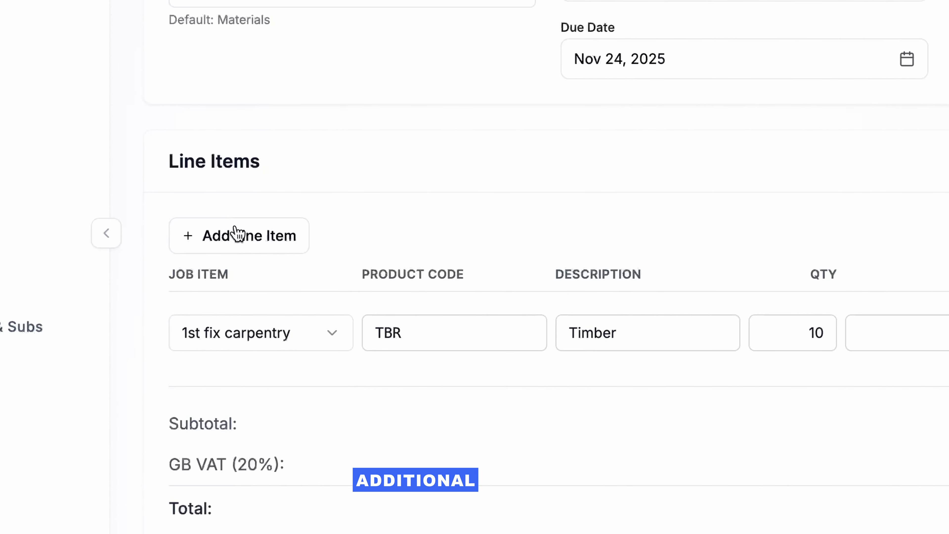
# Add the 100 Nails line at £0.75 and create the £126.00 invoice.
pyautogui.click(236, 234)
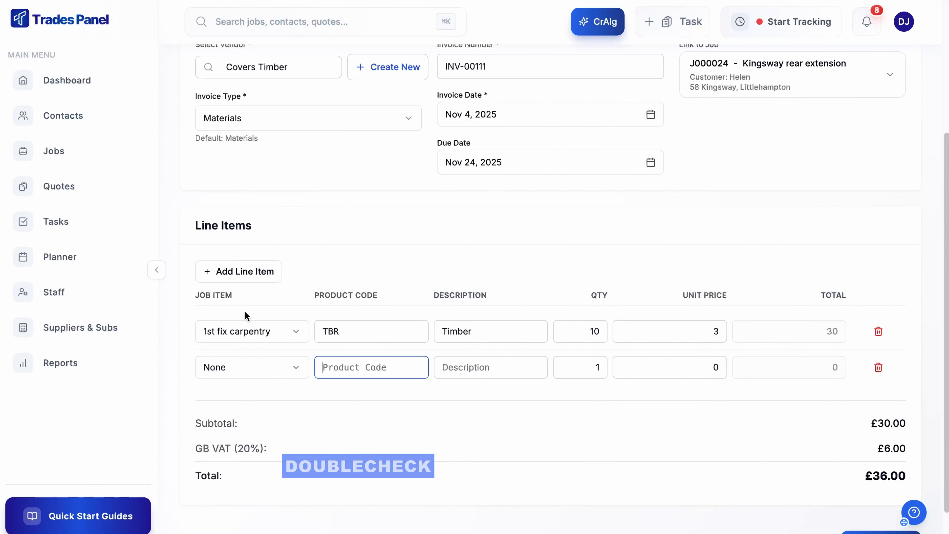
pyautogui.click(258, 367)
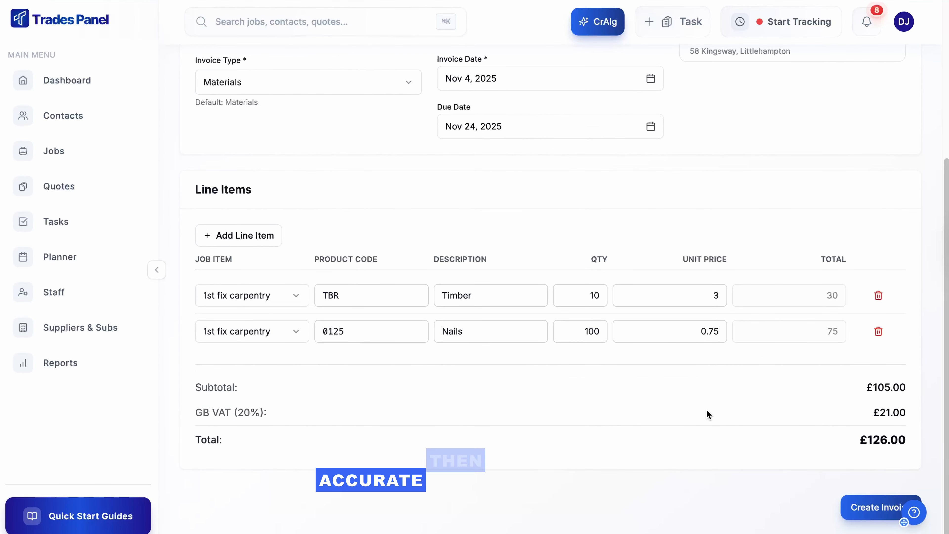
pyautogui.click(854, 511)
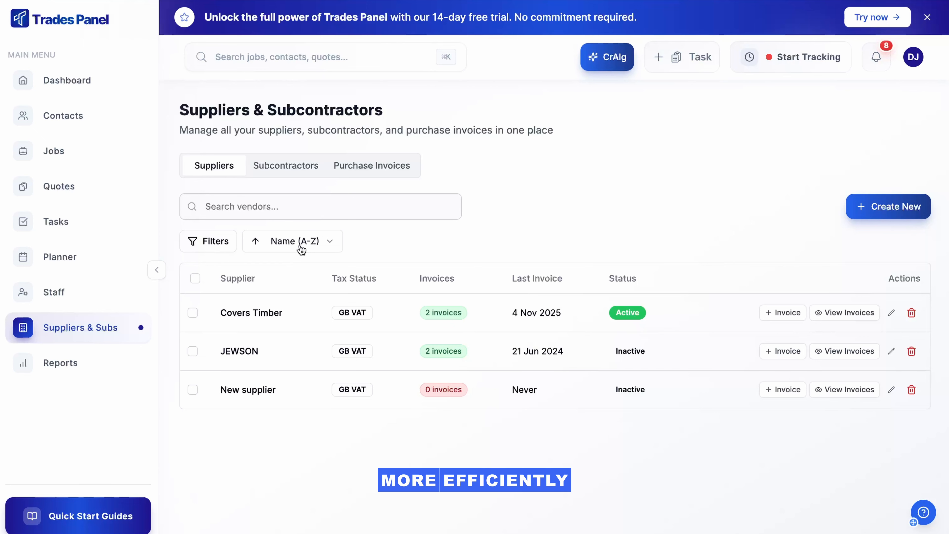
# Sort suppliers by Most Recent, then Highest Spend, then back to Name (A-Z).
pyautogui.click(296, 287)
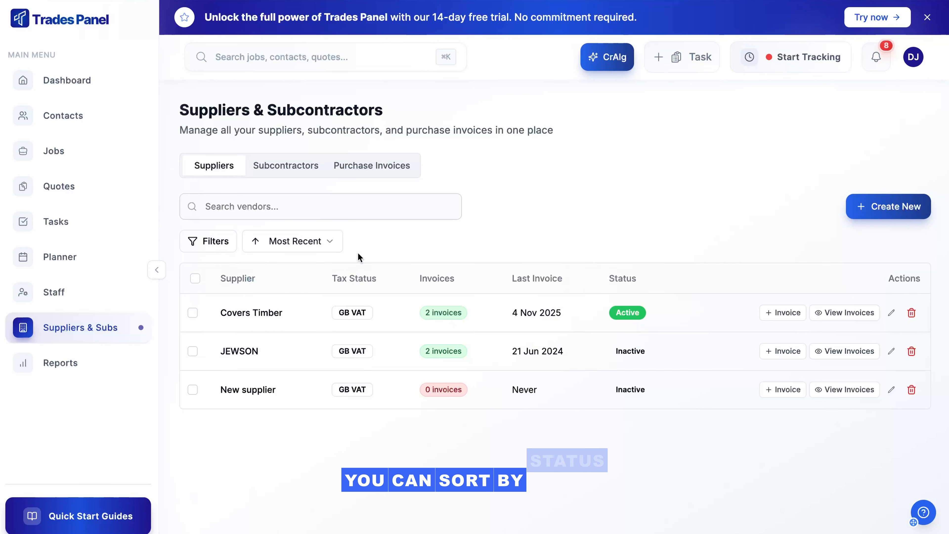
pyautogui.click(330, 242)
pyautogui.click(312, 307)
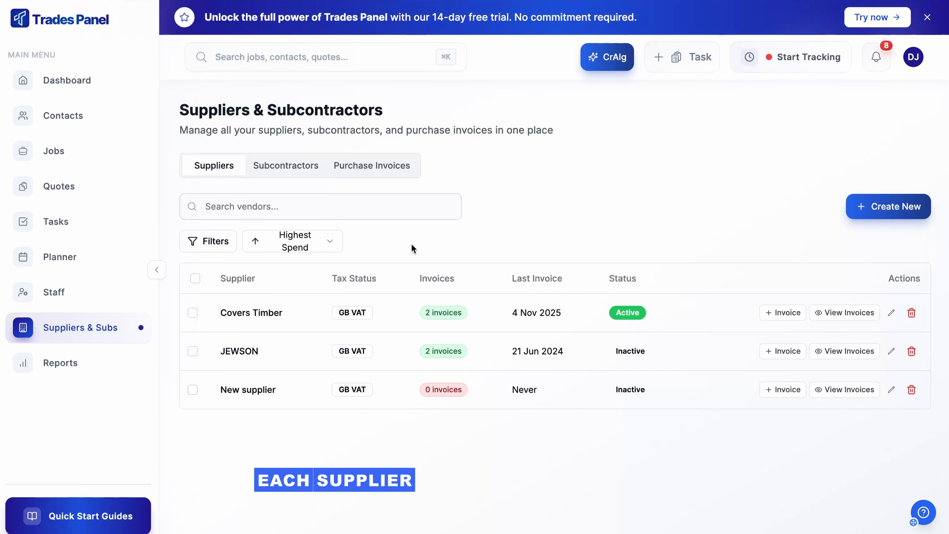
pyautogui.click(314, 239)
pyautogui.click(306, 268)
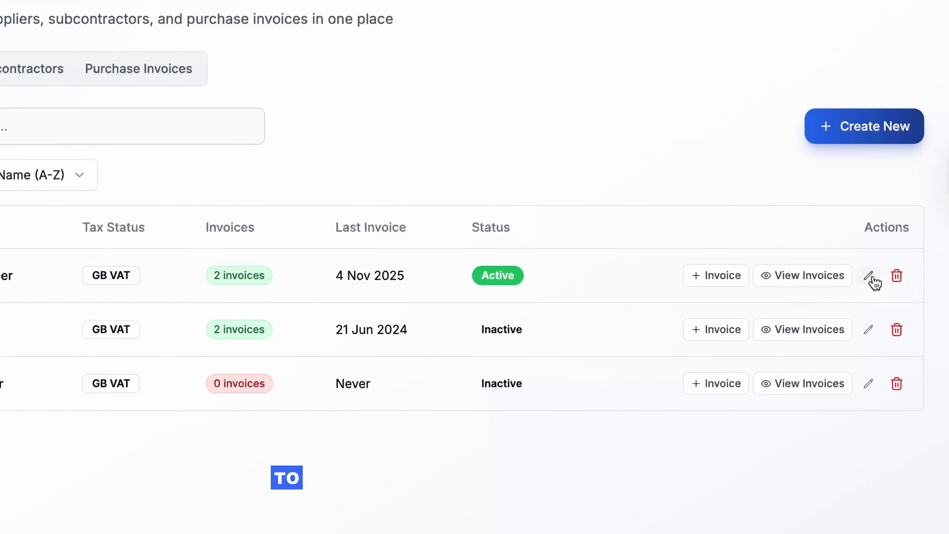
# Re-save Covers Timber's supplier details unchanged and return to the Purchase Invoices list.
pyautogui.click(868, 277)
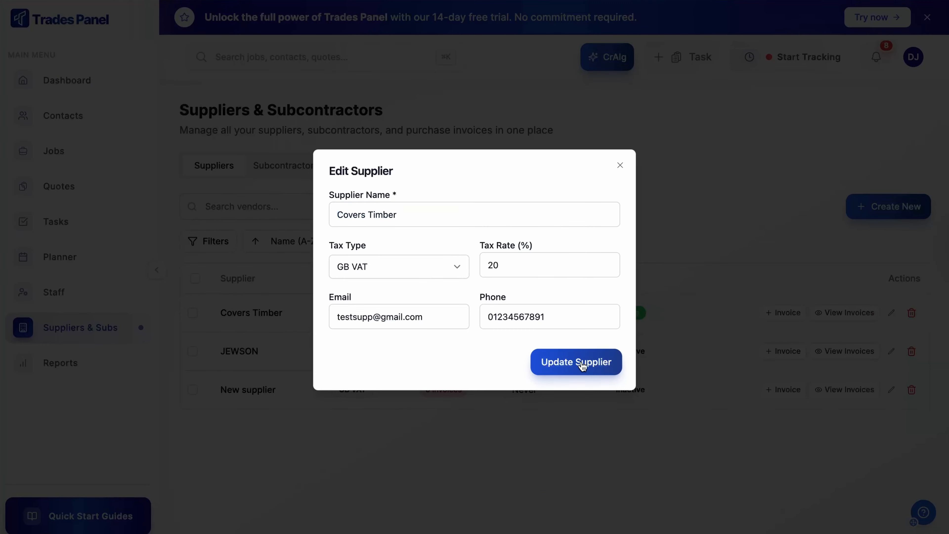
pyautogui.click(580, 363)
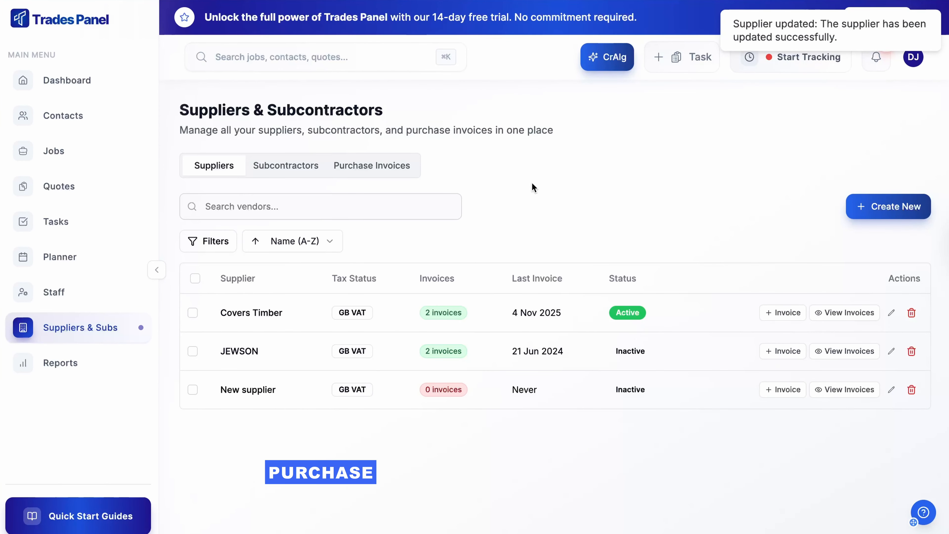
pyautogui.click(396, 175)
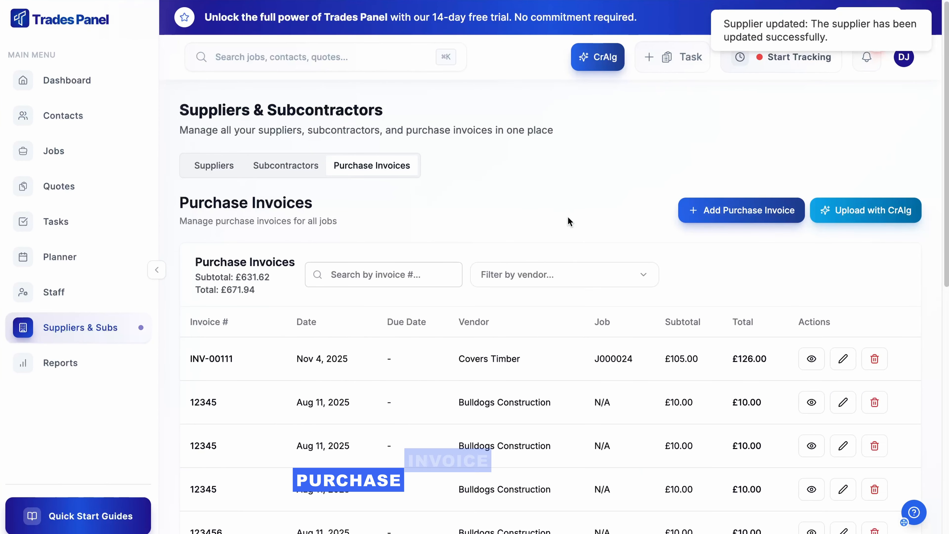
pyautogui.click(538, 278)
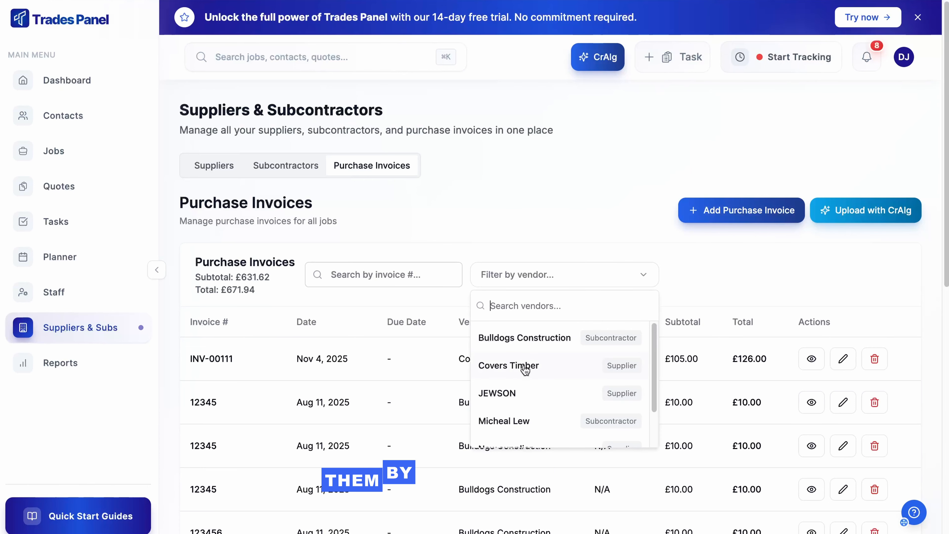
pyautogui.click(524, 392)
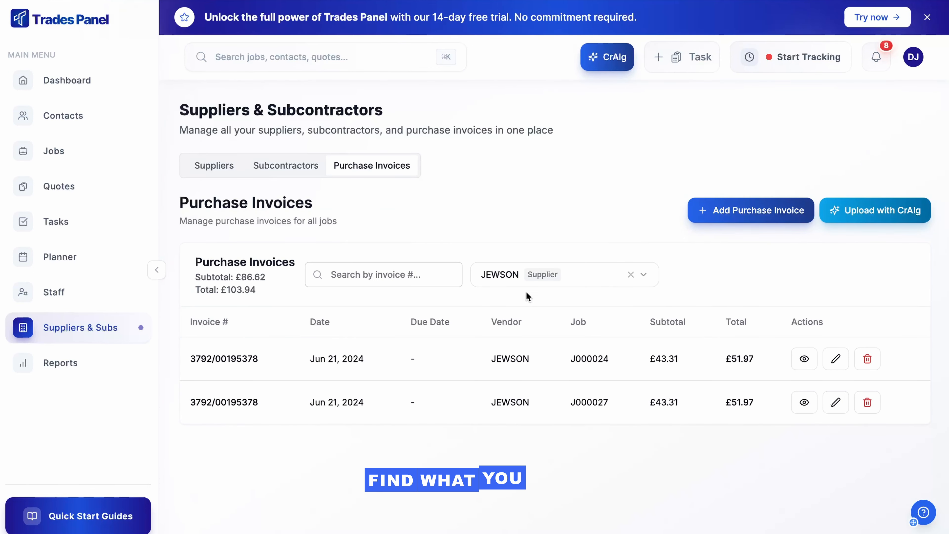
pyautogui.click(631, 276)
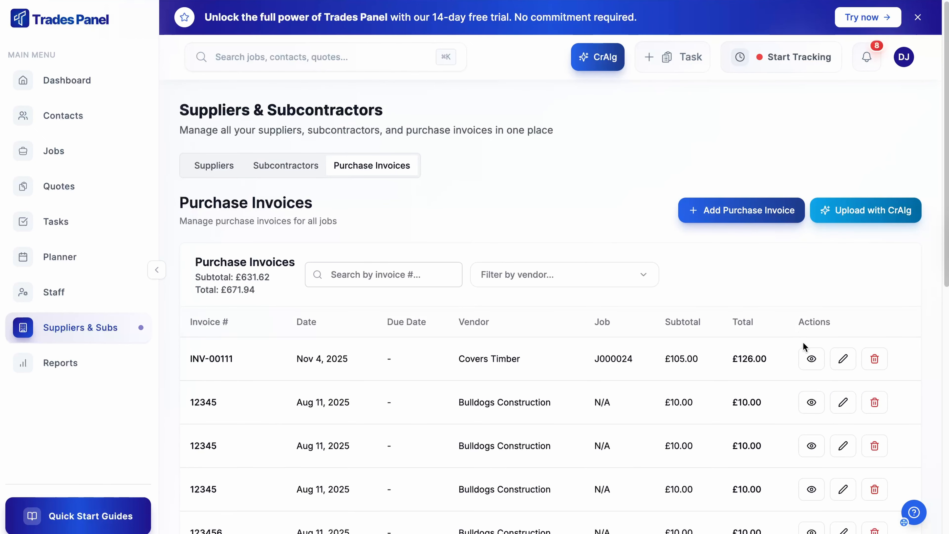
pyautogui.click(810, 359)
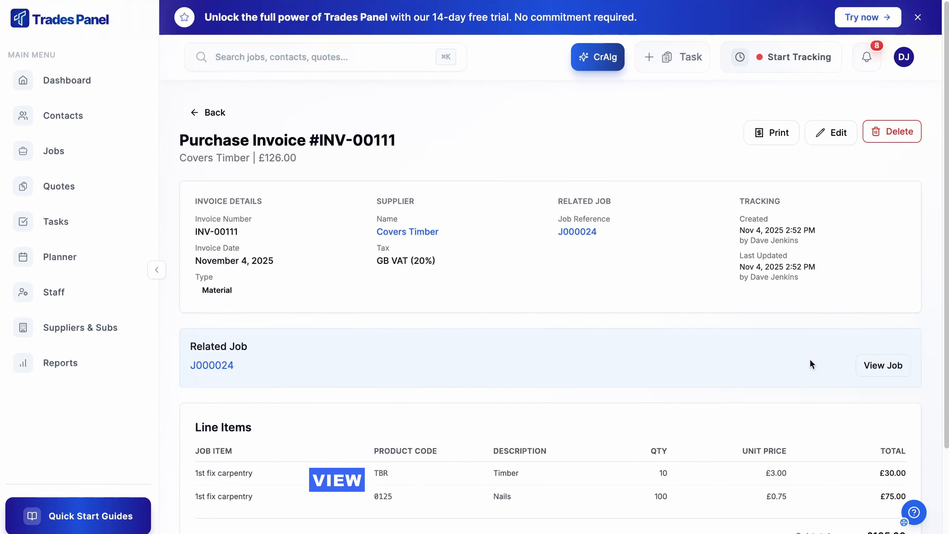
pyautogui.press('super+[')
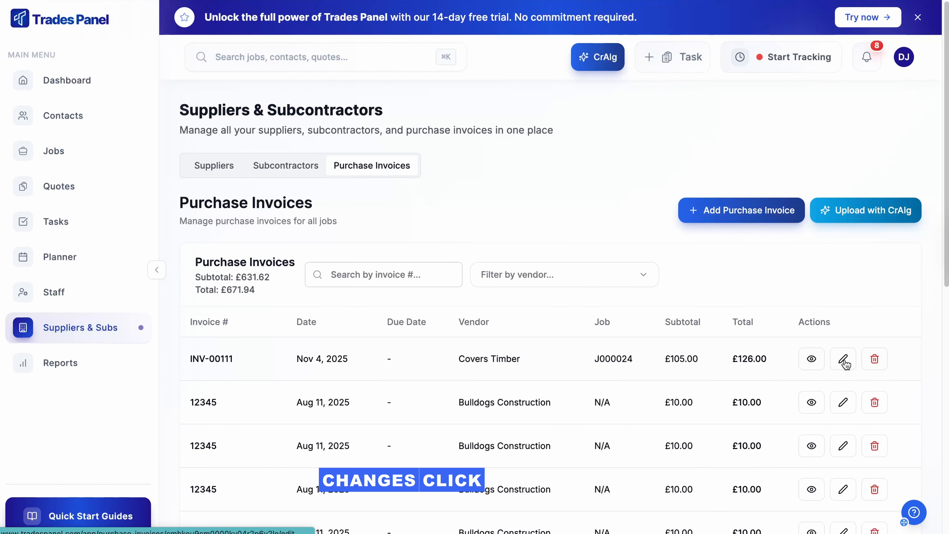
# Raise INV-00111's Timber quantity from 10 to 20 and update the invoice.
pyautogui.click(844, 360)
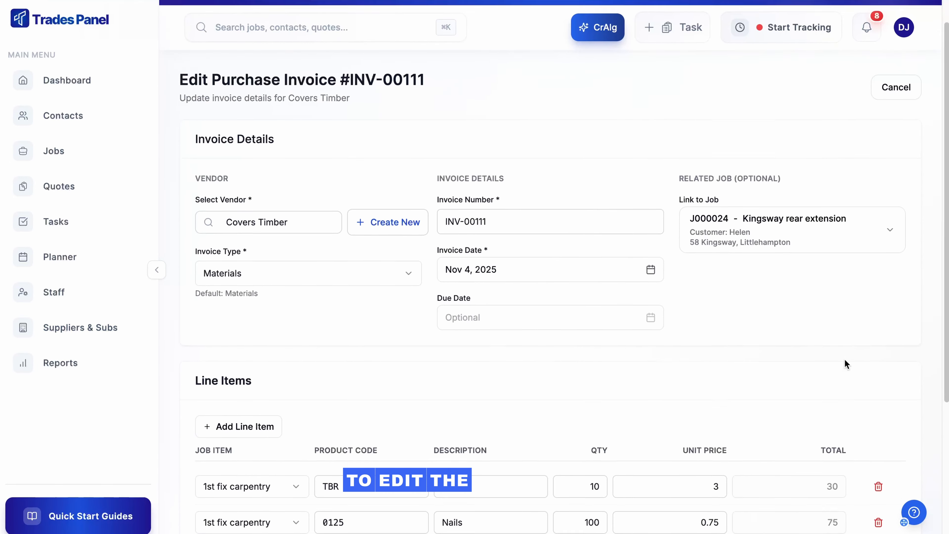
pyautogui.scroll(-3, 845, 364)
pyautogui.click(595, 387)
pyautogui.press('BackSpace')
pyautogui.write('2')
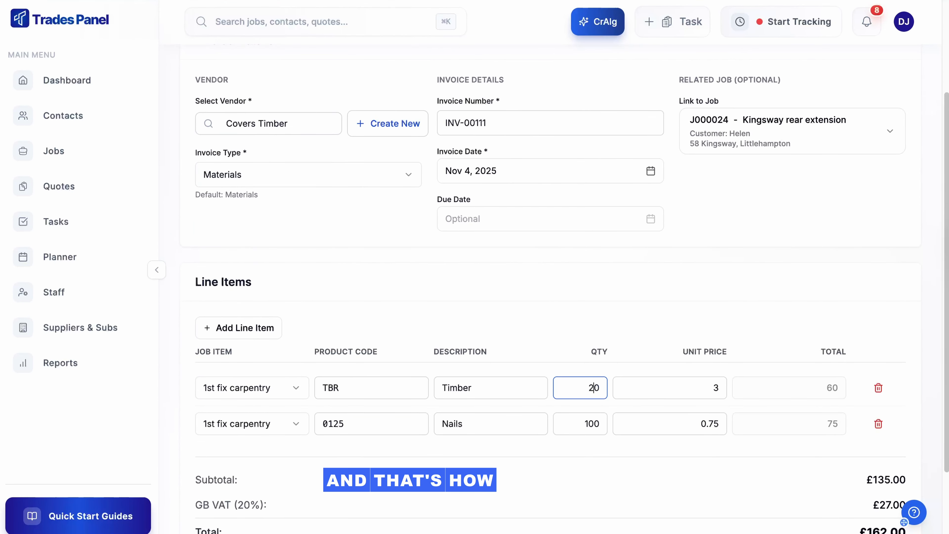
pyautogui.click(657, 423)
pyautogui.scroll(-1, 692, 451)
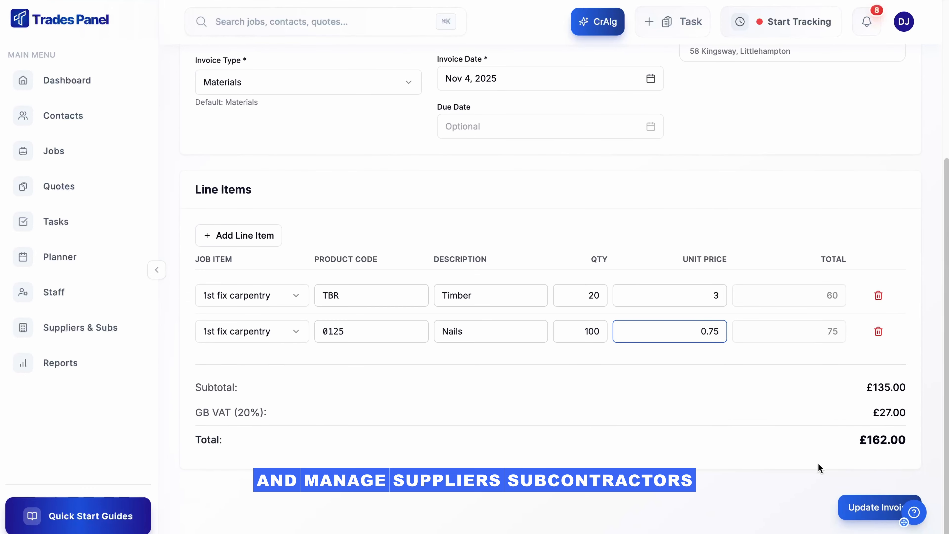
pyautogui.click(854, 505)
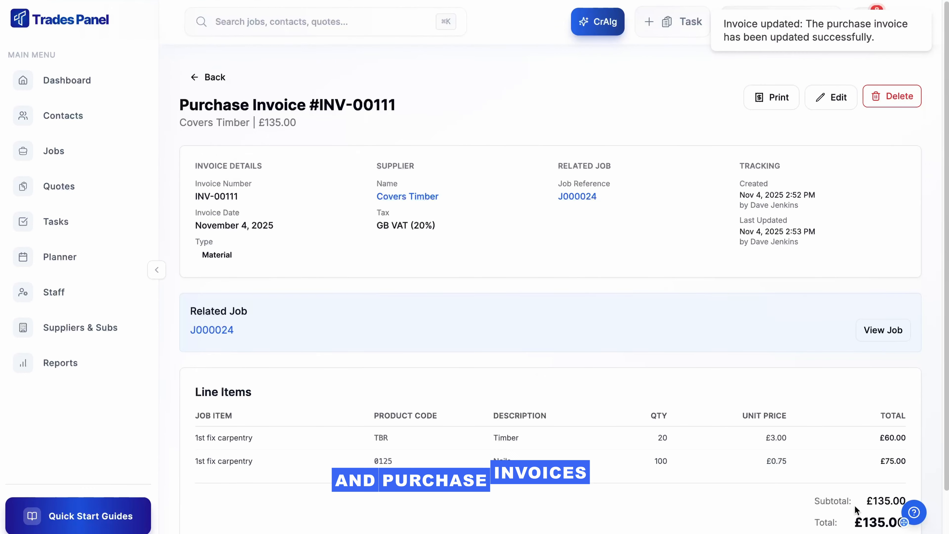